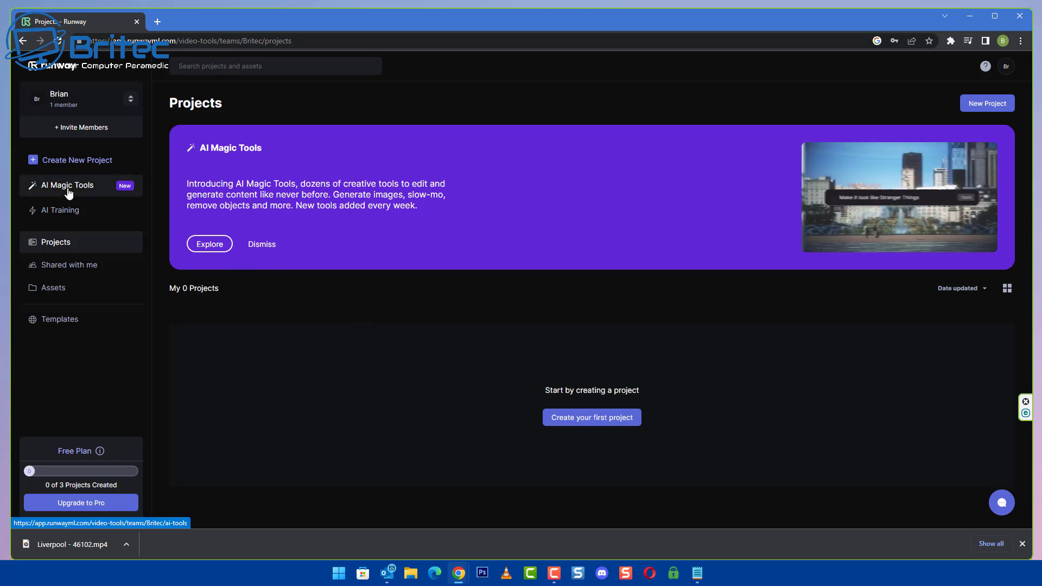
Step: Scroll through the AI Magic Tools cards and open the Inpainting tool
{"action": "left_click", "coordinate": [68, 187]}
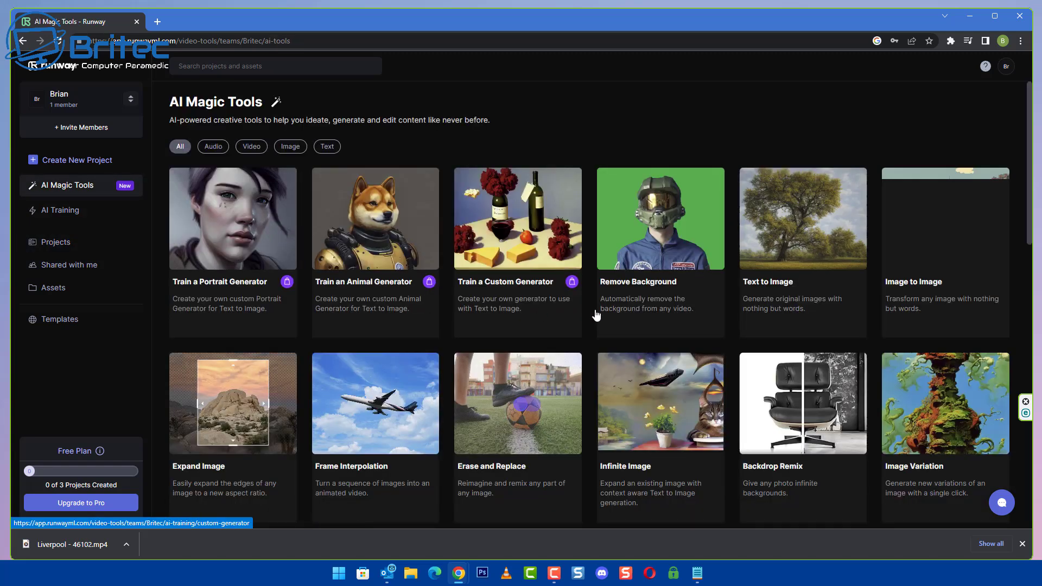
{"action": "scroll", "coordinate": [839, 321], "scroll_direction": "down", "scroll_amount": 2}
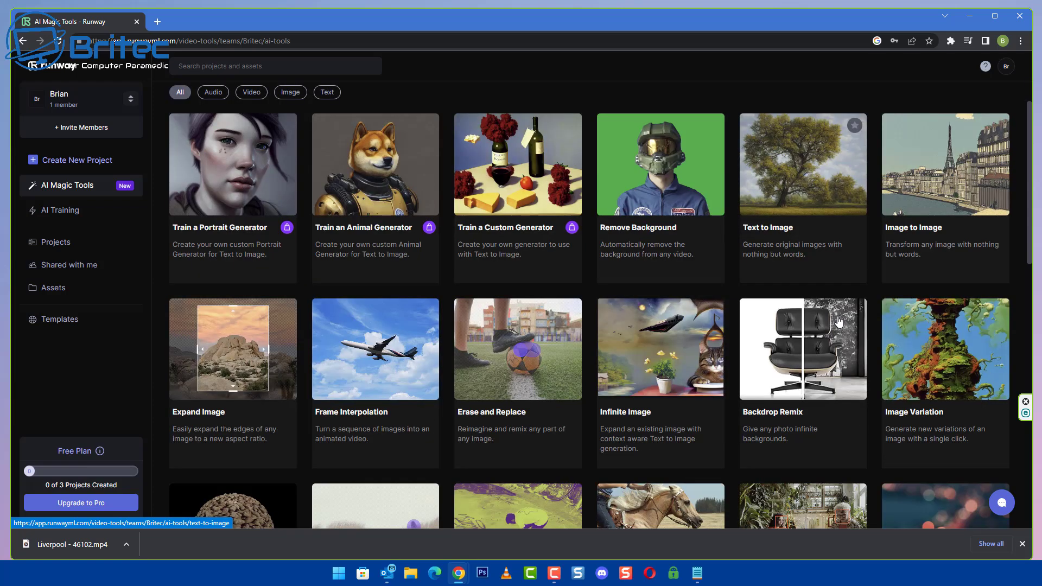
{"action": "scroll", "coordinate": [839, 321], "scroll_direction": "down", "scroll_amount": 2}
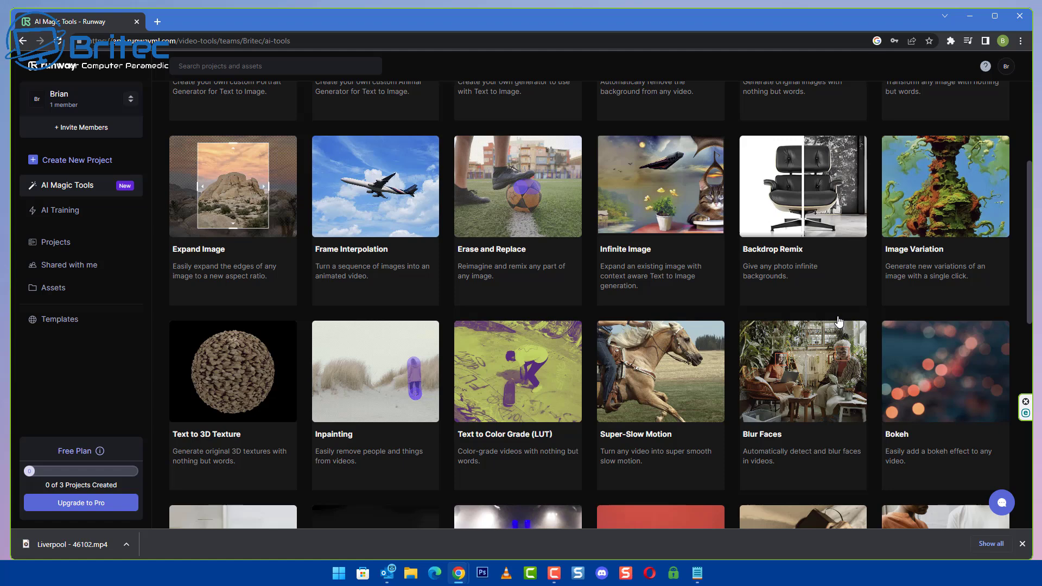
{"action": "scroll", "coordinate": [839, 321], "scroll_direction": "down", "scroll_amount": 1}
{"action": "scroll", "coordinate": [839, 320], "scroll_direction": "down", "scroll_amount": 1}
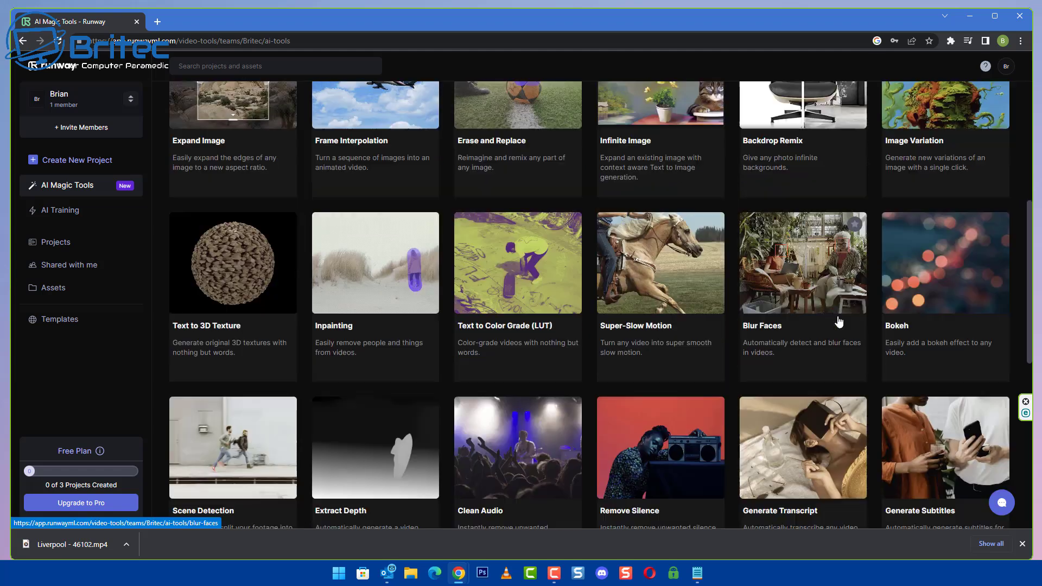
{"action": "scroll", "coordinate": [839, 320], "scroll_direction": "down", "scroll_amount": 2}
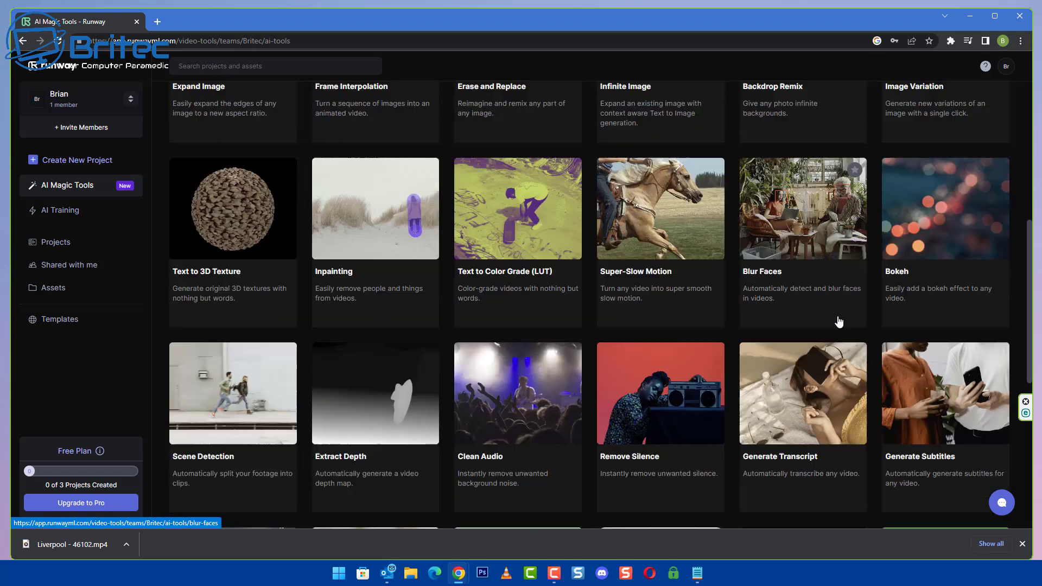
{"action": "scroll", "coordinate": [839, 321], "scroll_direction": "down", "scroll_amount": 3}
{"action": "mouse_move", "coordinate": [840, 321]}
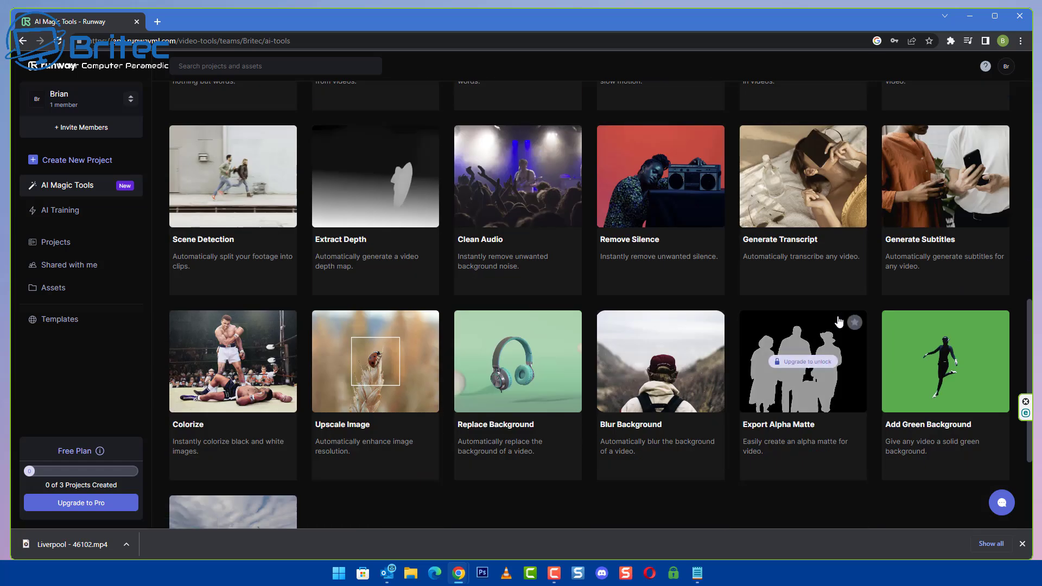
{"action": "scroll", "coordinate": [839, 321], "scroll_direction": "up", "scroll_amount": 3}
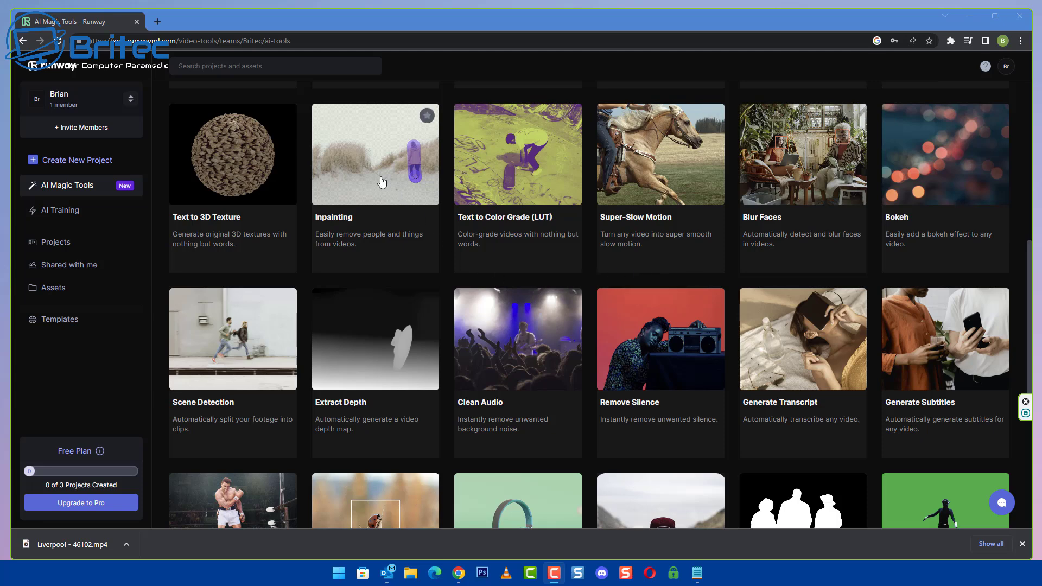
{"action": "scroll", "coordinate": [380, 181], "scroll_direction": "up", "scroll_amount": 1}
{"action": "left_click", "coordinate": [384, 220]}
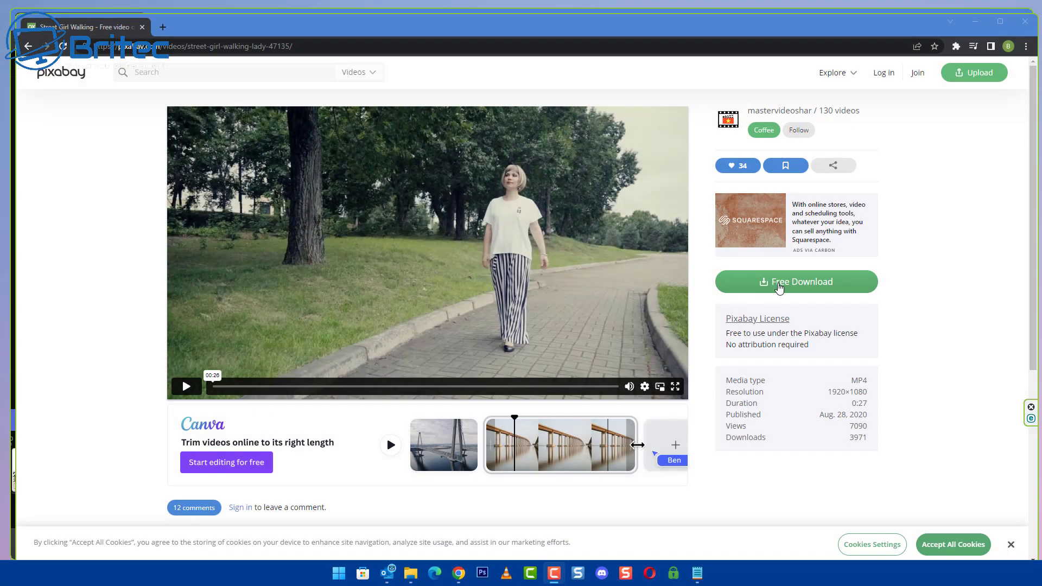
Step: Preview the Street Girl Walking clip on Pixabay, then download it at 1280×720
{"action": "left_click", "coordinate": [183, 387]}
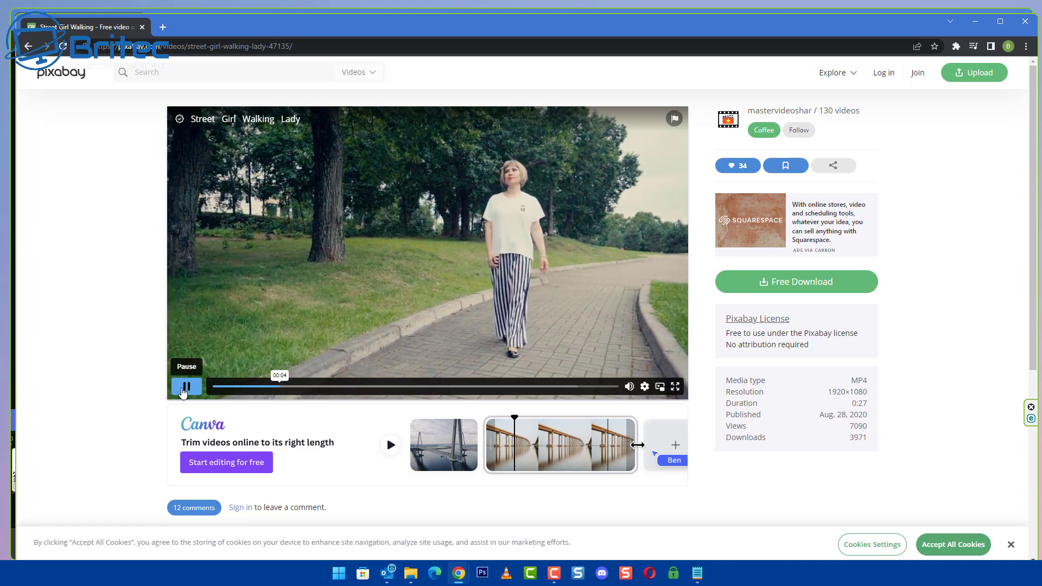
{"action": "left_click", "coordinate": [185, 387]}
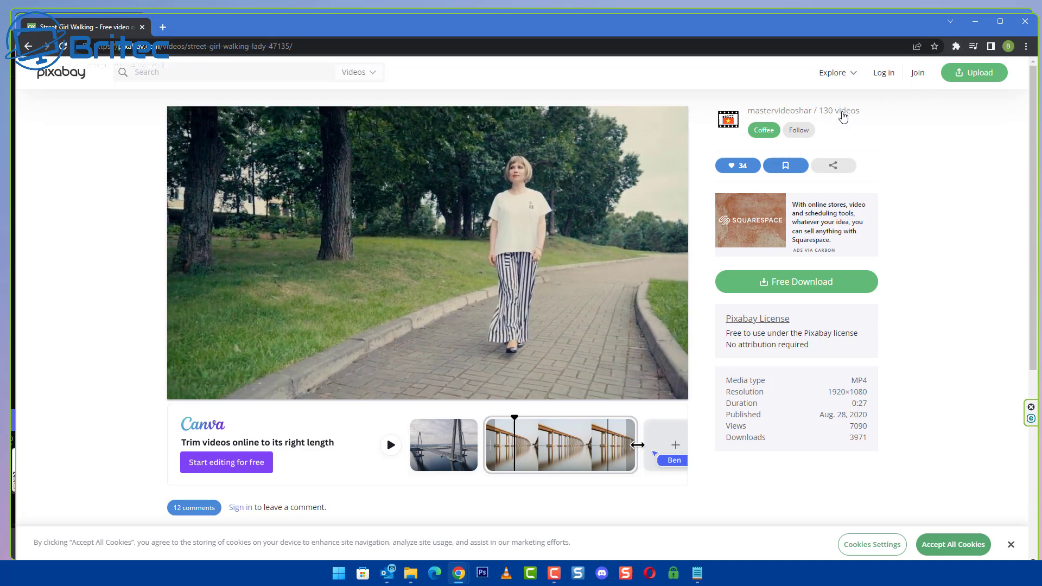
{"action": "left_click", "coordinate": [777, 296]}
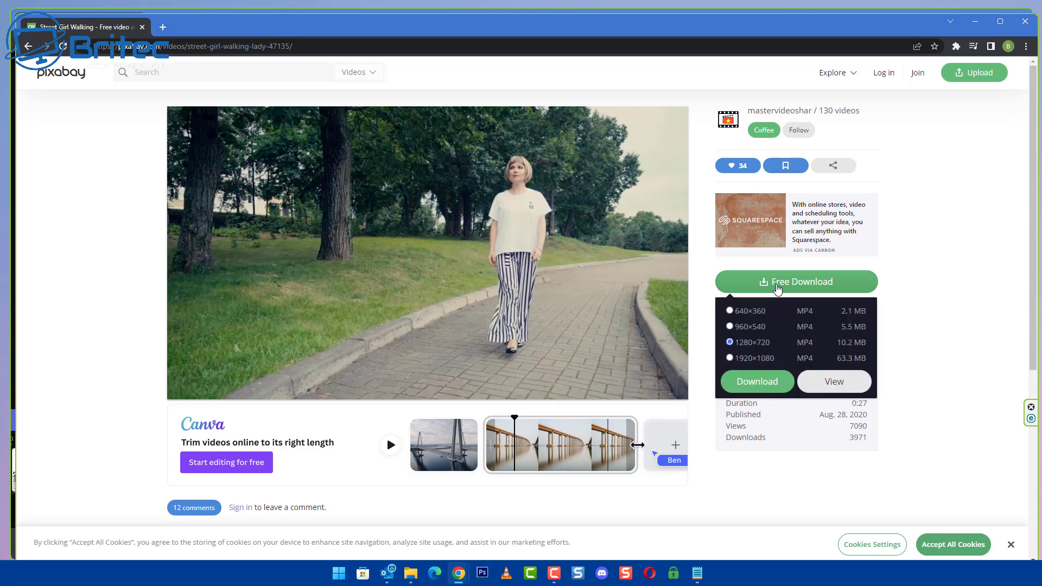
{"action": "left_click", "coordinate": [764, 388]}
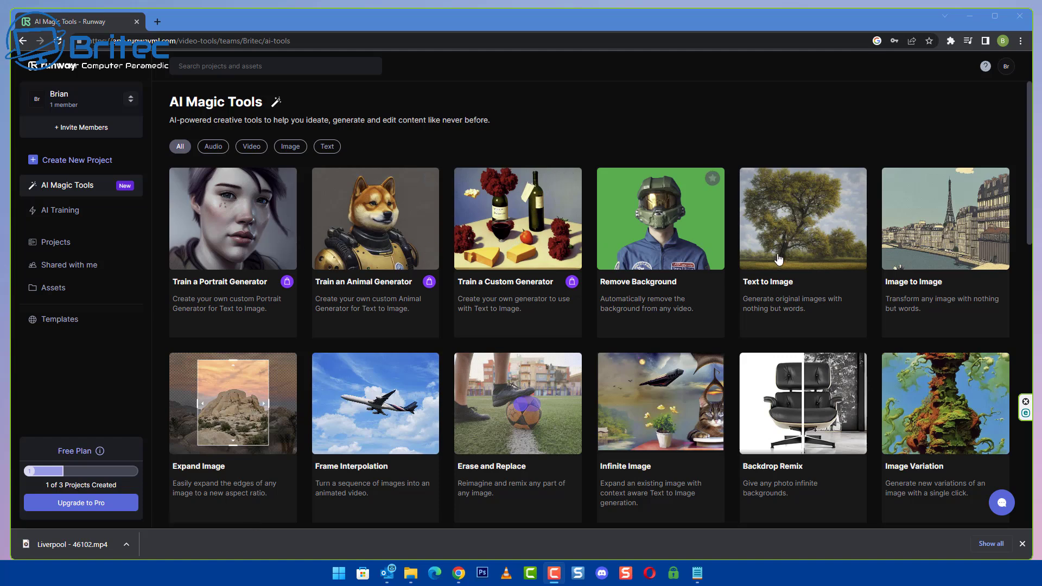
Step: Open the Inpainting editor from AI Magic Tools, leaving the assets panel's Create folder option unused
{"action": "scroll", "coordinate": [773, 341], "scroll_direction": "down", "scroll_amount": 2}
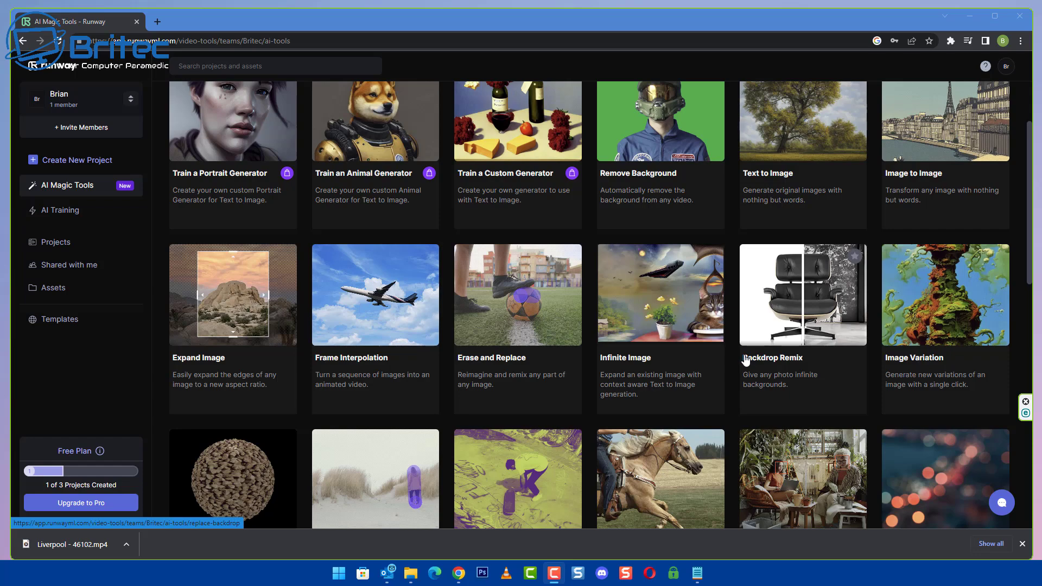
{"action": "scroll", "coordinate": [746, 361], "scroll_direction": "down", "scroll_amount": 2}
{"action": "scroll", "coordinate": [744, 361], "scroll_direction": "down", "scroll_amount": 3}
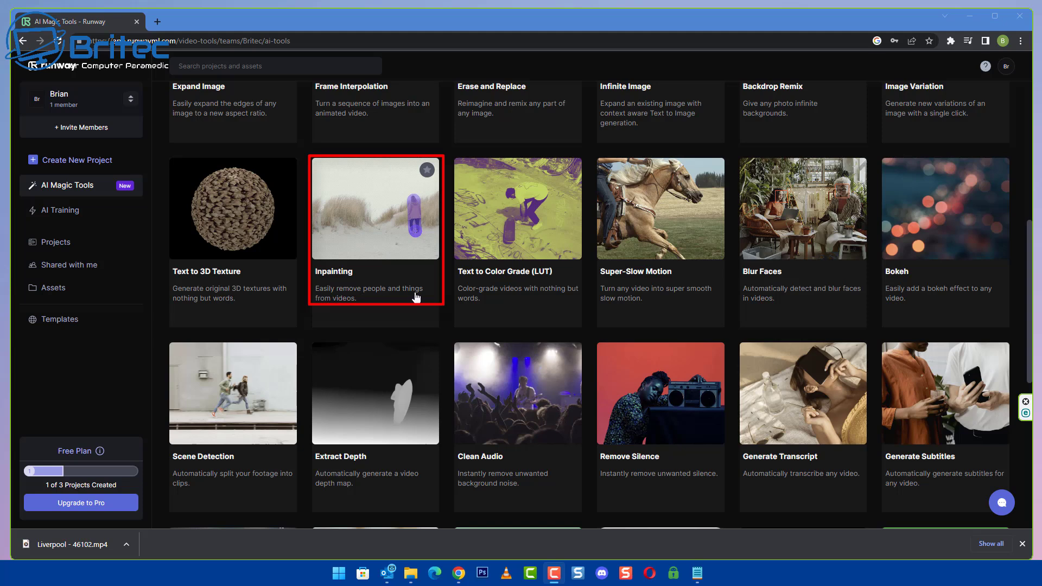
{"action": "left_click", "coordinate": [378, 233]}
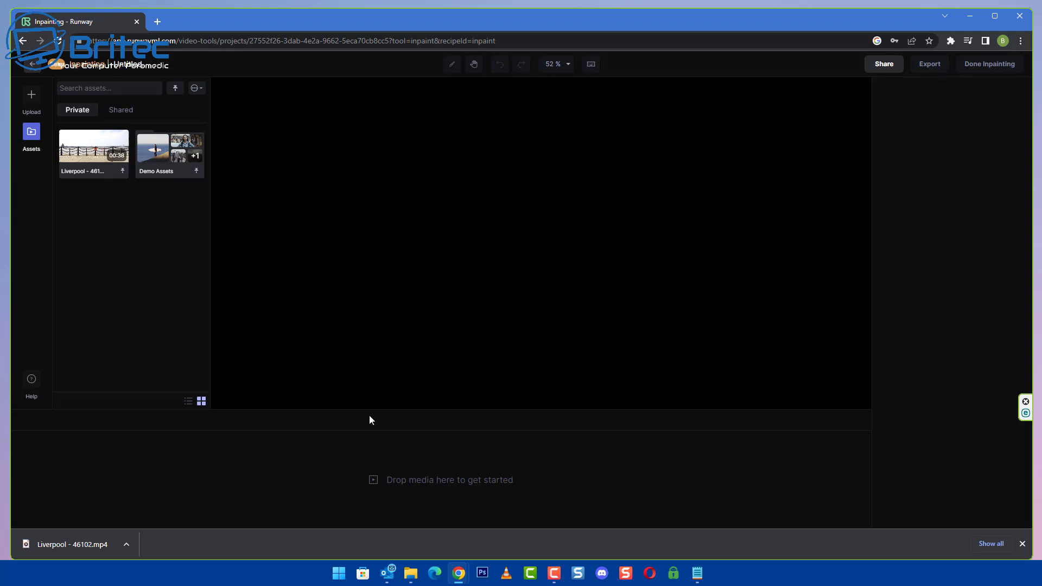
{"action": "right_click", "coordinate": [100, 228]}
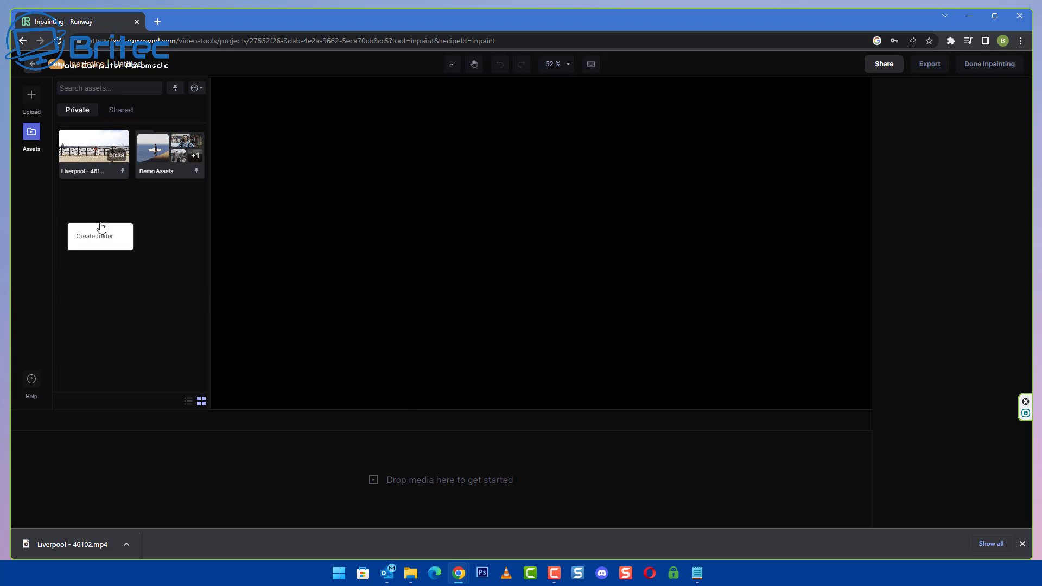
{"action": "left_click", "coordinate": [132, 217]}
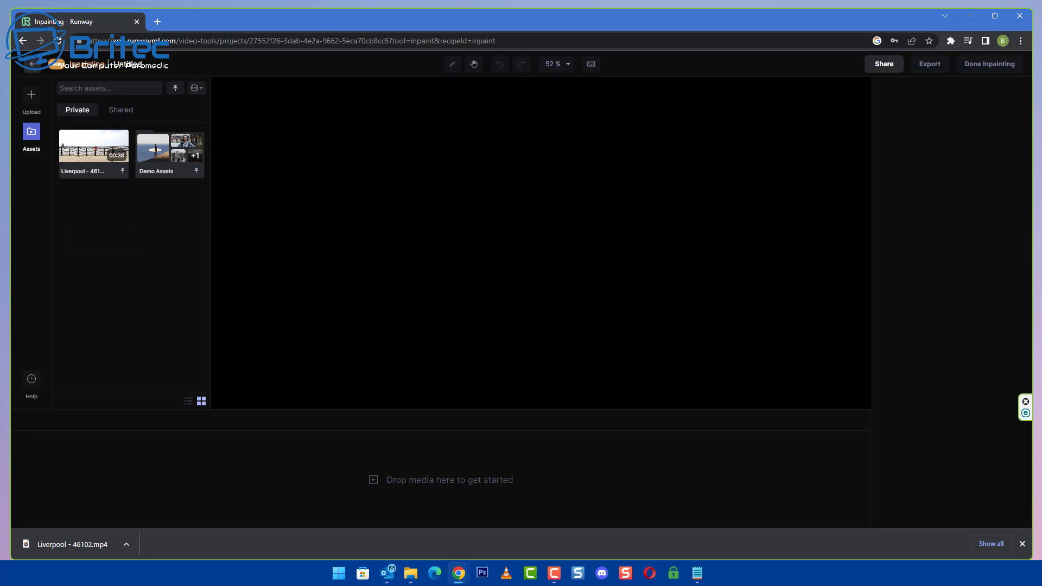
Step: Upload Street - 47135.mp4 from the Downloads folder into Runway's private assets
{"action": "key", "text": "super+e"}
{"action": "left_click_drag", "start_coordinate": [463, 283], "coordinate": [109, 231]}
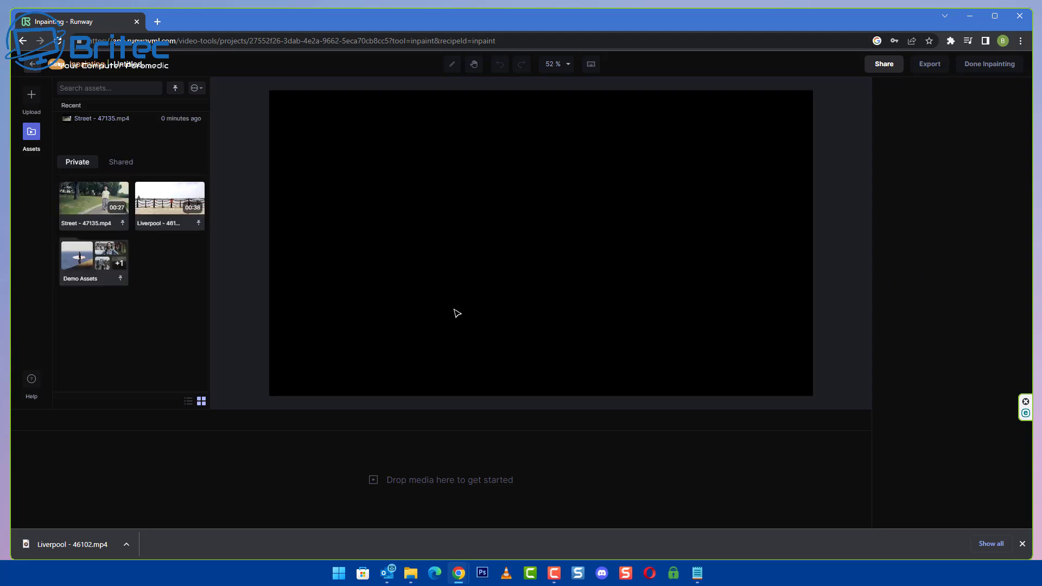
Step: Drag the Street - 47135.mp4 clip from Assets onto the timeline
{"action": "left_click_drag", "start_coordinate": [84, 209], "coordinate": [93, 456]}
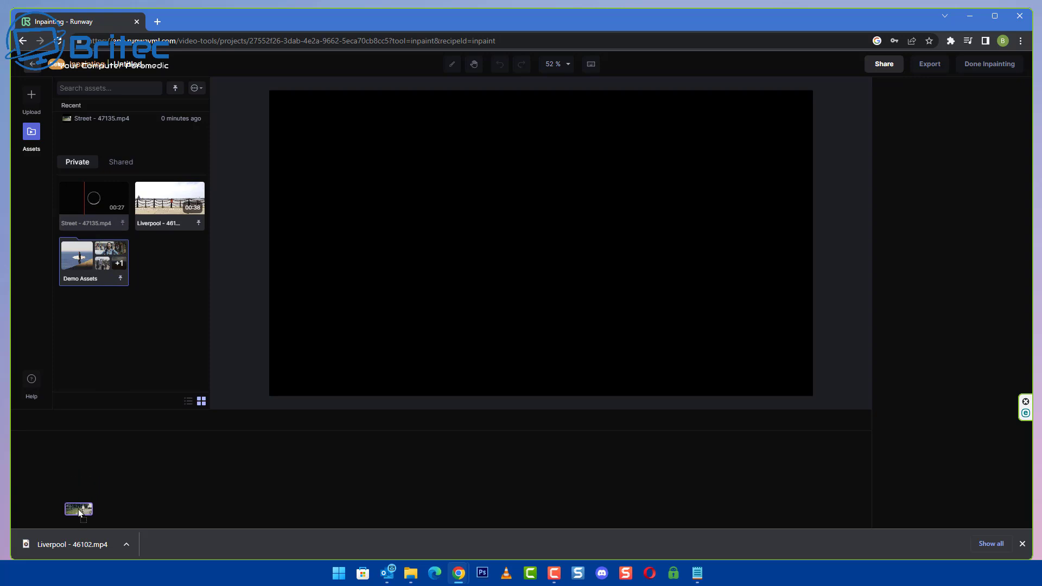
{"action": "left_click_drag", "start_coordinate": [79, 509], "coordinate": [78, 504]}
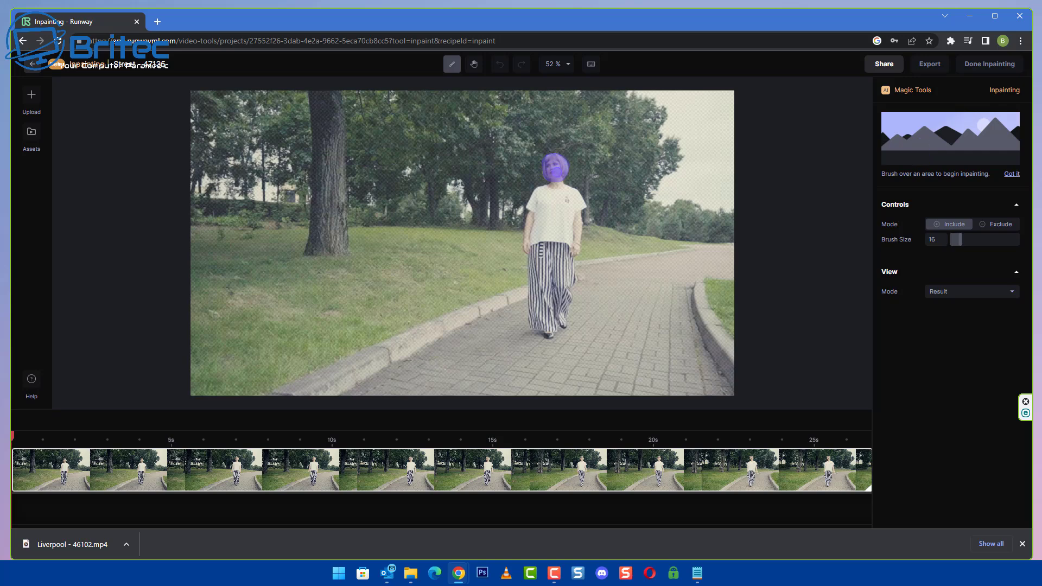
Step: Brush the Include mask over the woman's face, white shirt and both trouser legs
{"action": "mouse_move", "coordinate": [554, 168]}
{"action": "left_mouse_down"}
{"action": "mouse_move", "coordinate": [551, 259]}
{"action": "mouse_move", "coordinate": [562, 181]}
{"action": "mouse_move", "coordinate": [580, 208]}
{"action": "mouse_move", "coordinate": [575, 250]}
{"action": "mouse_move", "coordinate": [571, 201]}
{"action": "mouse_move", "coordinate": [565, 265]}
{"action": "left_mouse_up"}
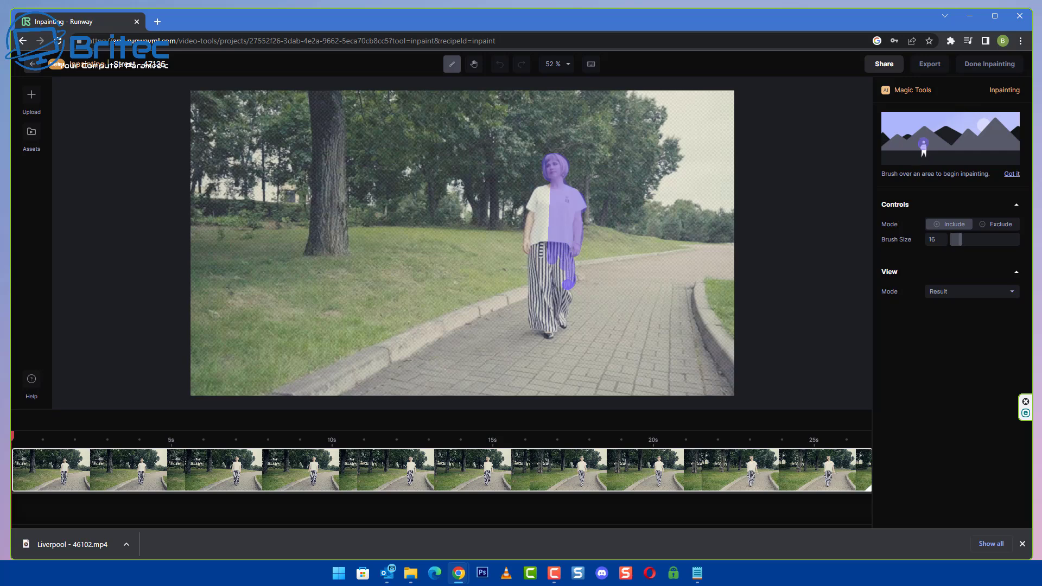
{"action": "mouse_move", "coordinate": [567, 297]}
{"action": "left_mouse_down"}
{"action": "mouse_move", "coordinate": [562, 313]}
{"action": "mouse_move", "coordinate": [559, 264]}
{"action": "mouse_move", "coordinate": [533, 264]}
{"action": "left_mouse_up"}
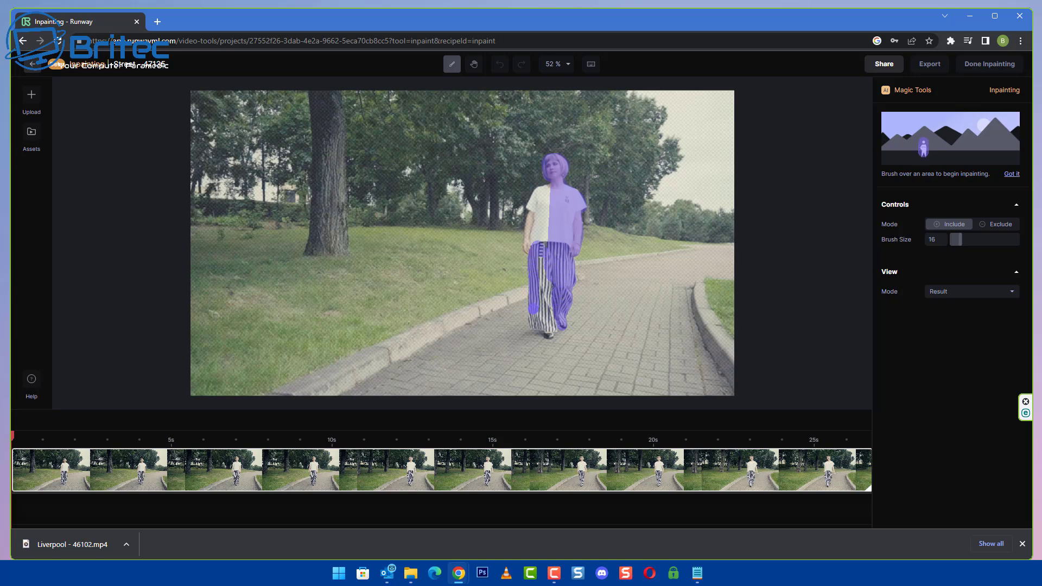
{"action": "mouse_move", "coordinate": [533, 307]}
{"action": "left_mouse_down"}
{"action": "mouse_move", "coordinate": [556, 320]}
{"action": "mouse_move", "coordinate": [540, 244]}
{"action": "mouse_move", "coordinate": [552, 307]}
{"action": "left_mouse_up"}
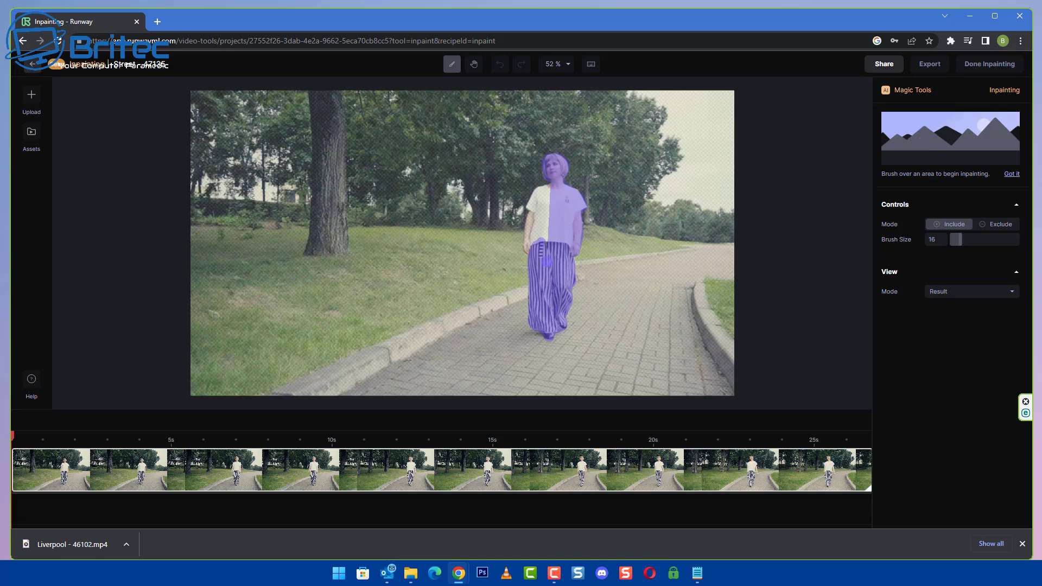
{"action": "mouse_move", "coordinate": [546, 257]}
{"action": "left_mouse_down"}
{"action": "mouse_move", "coordinate": [555, 191]}
{"action": "mouse_move", "coordinate": [531, 205]}
{"action": "mouse_move", "coordinate": [537, 231]}
{"action": "mouse_move", "coordinate": [540, 213]}
{"action": "mouse_move", "coordinate": [526, 244]}
{"action": "mouse_move", "coordinate": [536, 208]}
{"action": "mouse_move", "coordinate": [570, 235]}
{"action": "mouse_move", "coordinate": [570, 209]}
{"action": "left_mouse_up"}
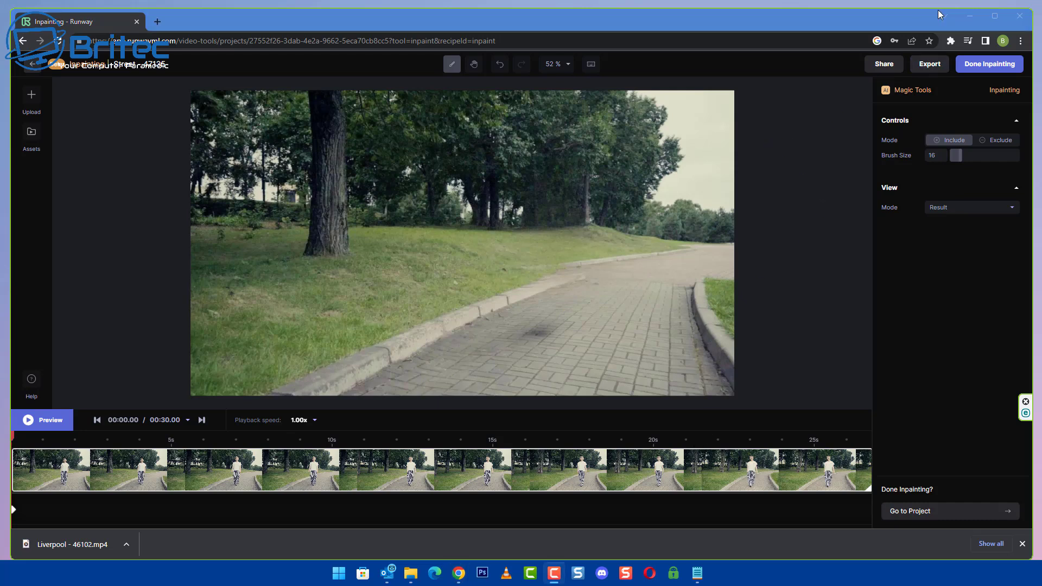
Step: Play the inpainted street clip in Preview to check the removal
{"action": "left_click", "coordinate": [40, 421]}
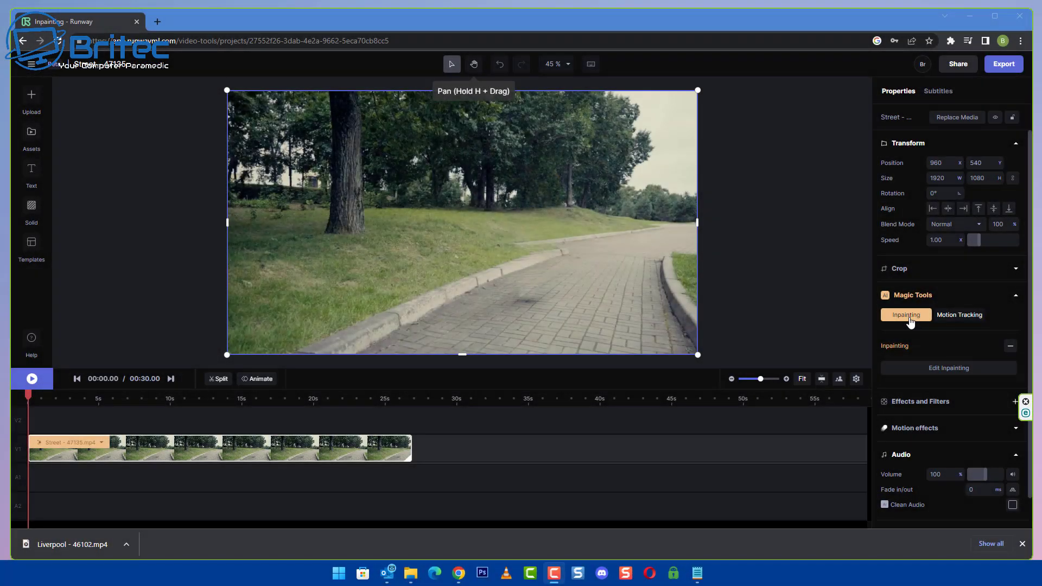
Step: Show the mask, brush it across the woman's feet, and play the preview past 20 seconds
{"action": "left_click", "coordinate": [911, 321]}
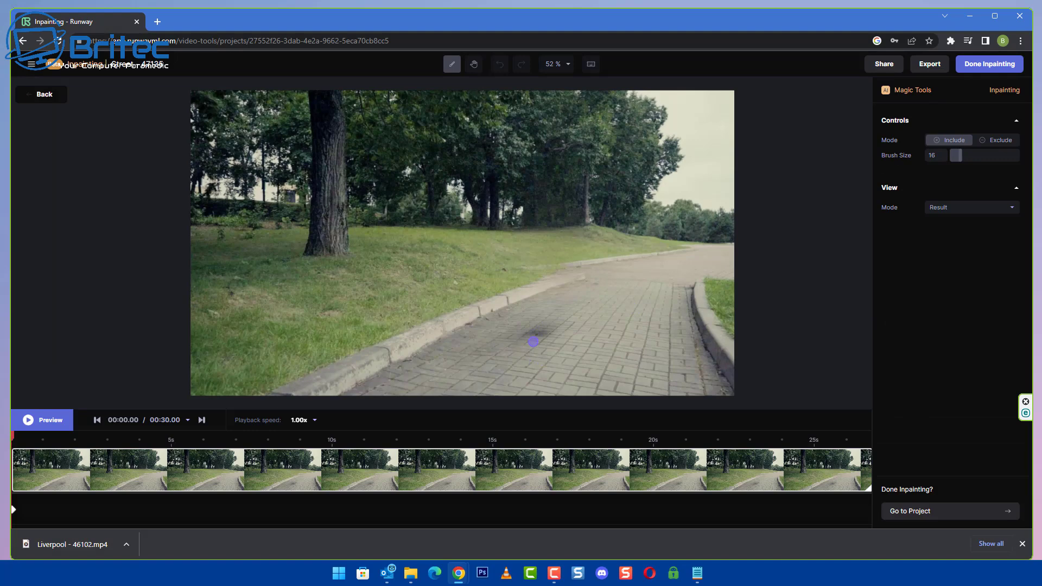
{"action": "left_click", "coordinate": [523, 336]}
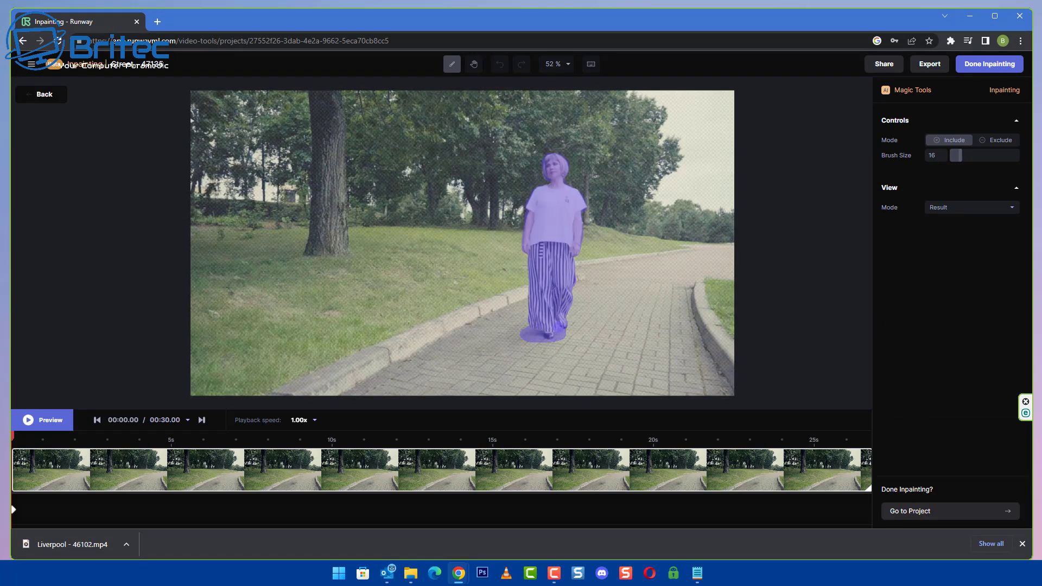
{"action": "left_click_drag", "start_coordinate": [535, 335], "coordinate": [562, 335]}
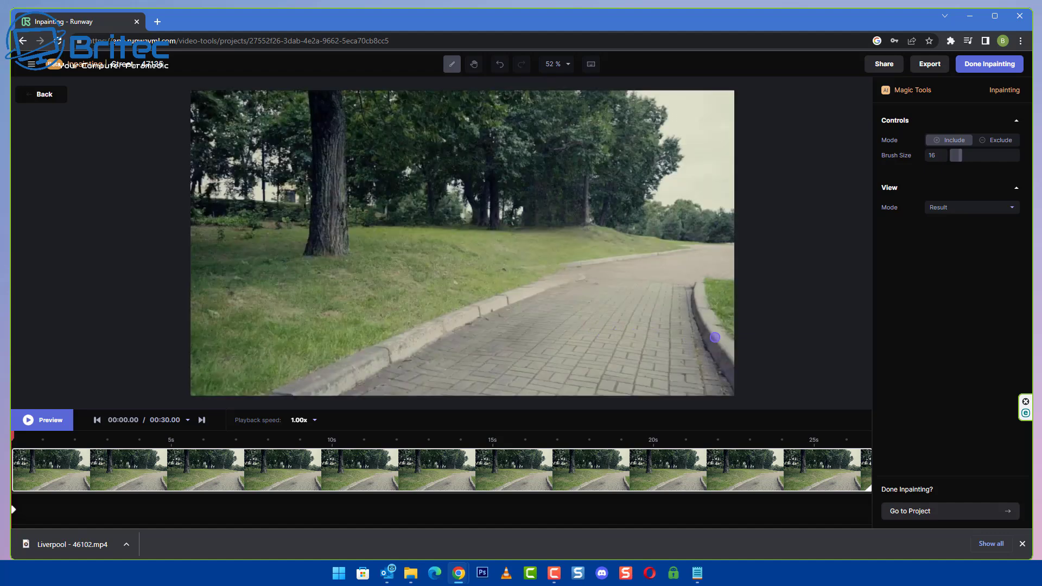
{"action": "left_click", "coordinate": [60, 428]}
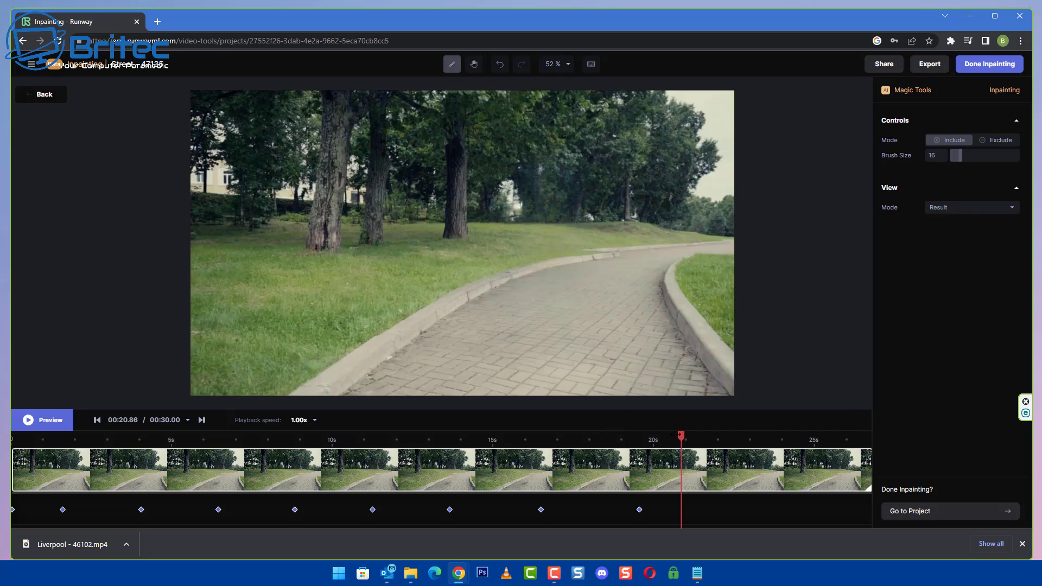
Step: Touch up the mask over the woman's feet at 00:18.34 and apply it
{"action": "left_click", "coordinate": [597, 435]}
{"action": "left_click", "coordinate": [601, 435]}
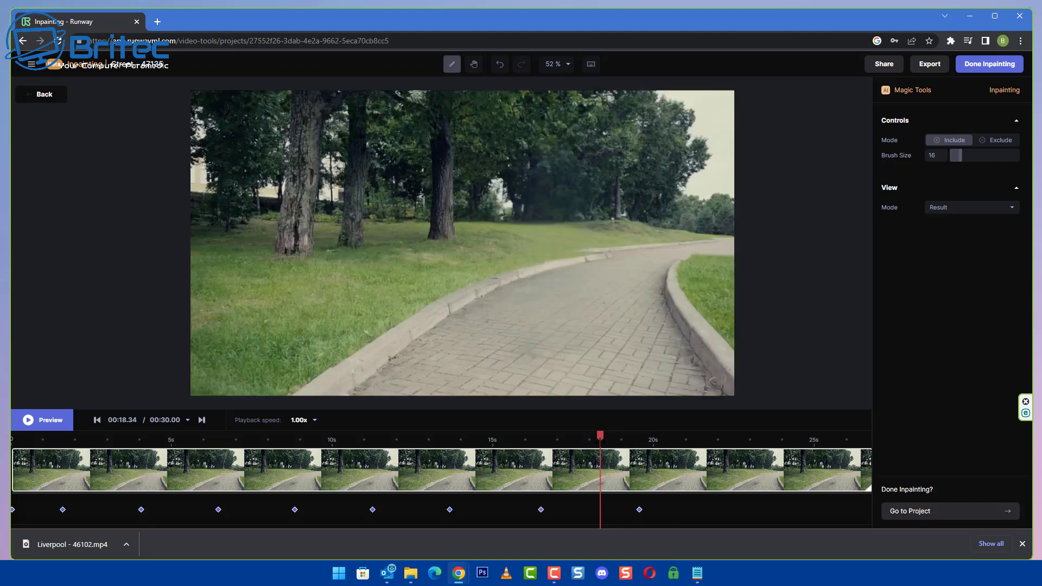
{"action": "left_click_drag", "start_coordinate": [528, 348], "coordinate": [555, 356]}
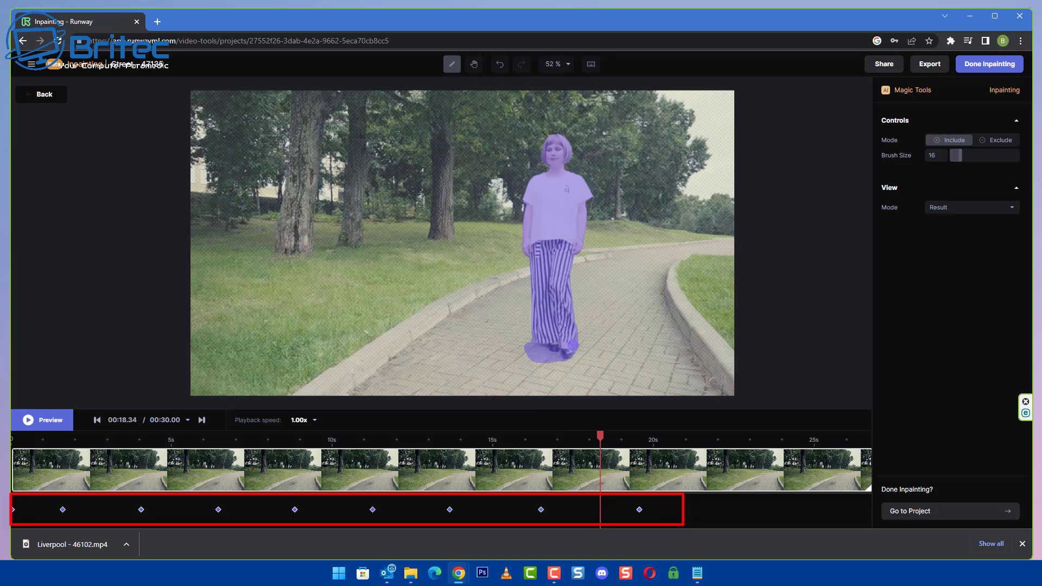
{"action": "left_click", "coordinate": [534, 340]}
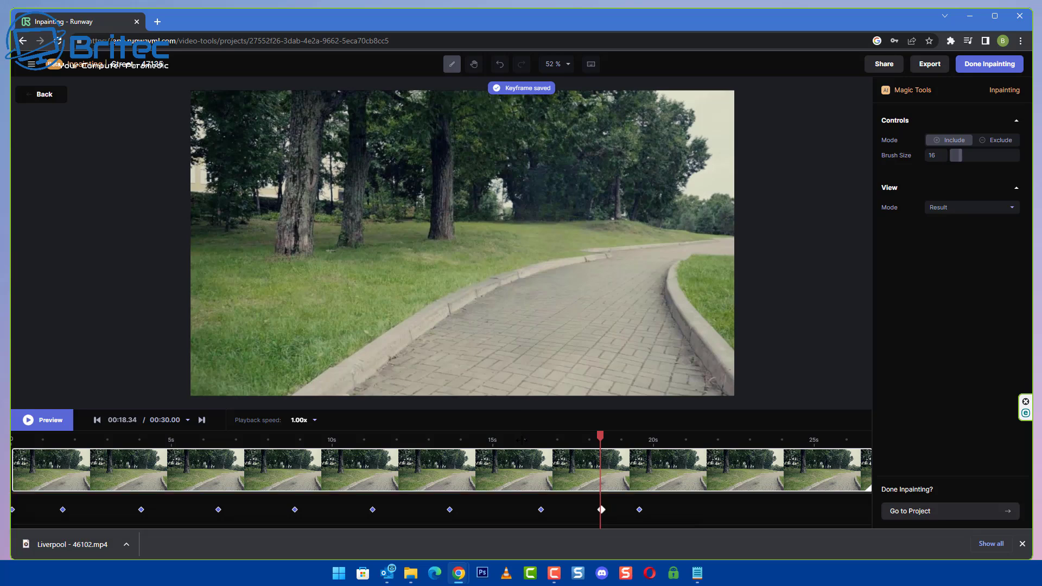
Step: Brush the mask over the woman's feet at 00:16.00 and 00:23.14
{"action": "left_click_drag", "start_coordinate": [600, 435], "coordinate": [524, 435]}
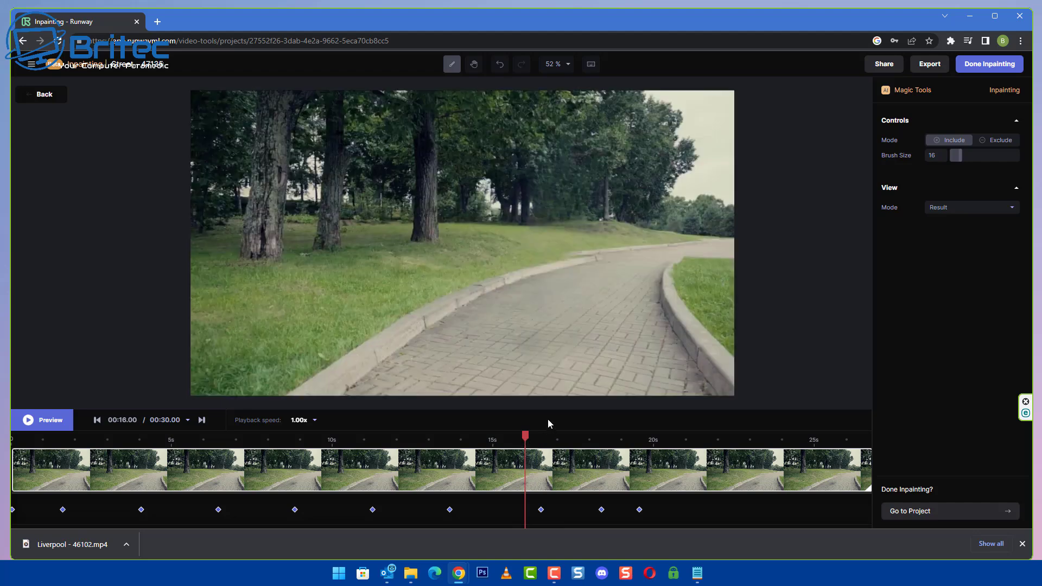
{"action": "mouse_move", "coordinate": [531, 348]}
{"action": "left_mouse_down"}
{"action": "mouse_move", "coordinate": [537, 336]}
{"action": "mouse_move", "coordinate": [567, 352]}
{"action": "mouse_move", "coordinate": [573, 332]}
{"action": "left_mouse_up"}
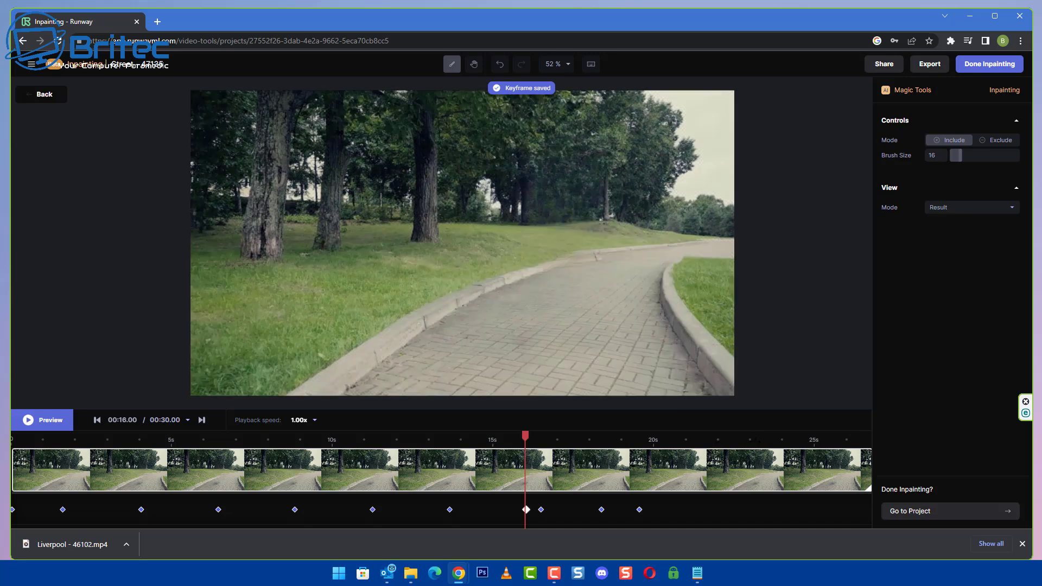
{"action": "left_click", "coordinate": [753, 439]}
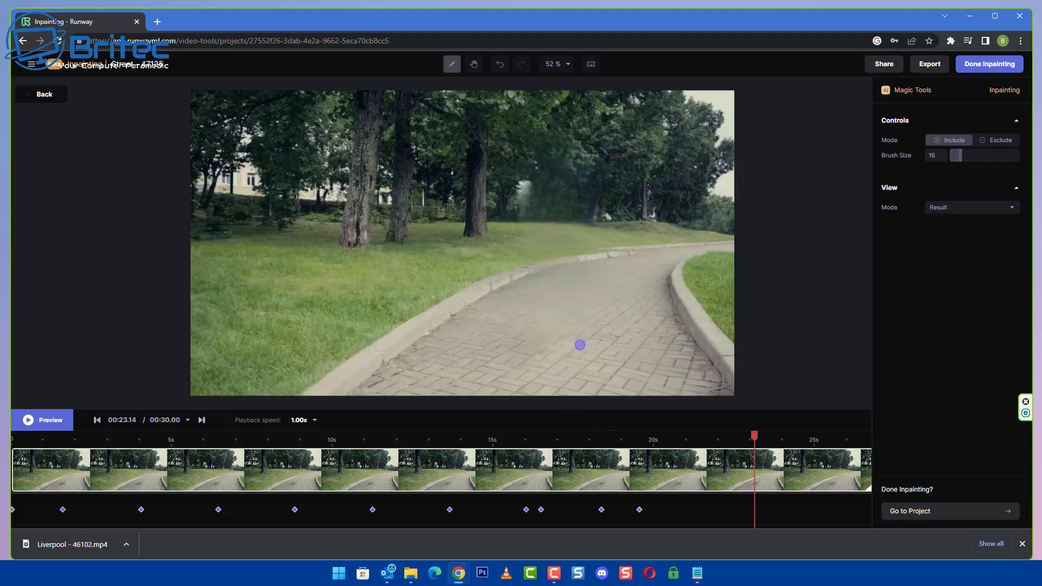
{"action": "mouse_move", "coordinate": [576, 340]}
{"action": "left_mouse_down"}
{"action": "mouse_move", "coordinate": [567, 354]}
{"action": "mouse_move", "coordinate": [575, 343]}
{"action": "mouse_move", "coordinate": [546, 353]}
{"action": "mouse_move", "coordinate": [535, 343]}
{"action": "mouse_move", "coordinate": [530, 356]}
{"action": "mouse_move", "coordinate": [571, 352]}
{"action": "mouse_move", "coordinate": [552, 339]}
{"action": "left_mouse_up"}
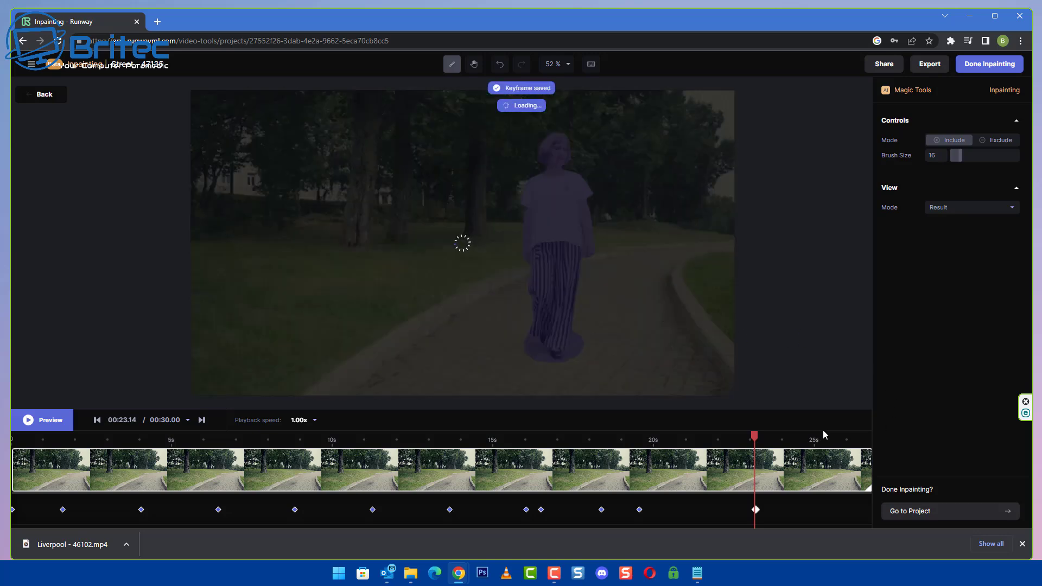
{"action": "left_click_drag", "start_coordinate": [824, 431], "coordinate": [831, 434]}
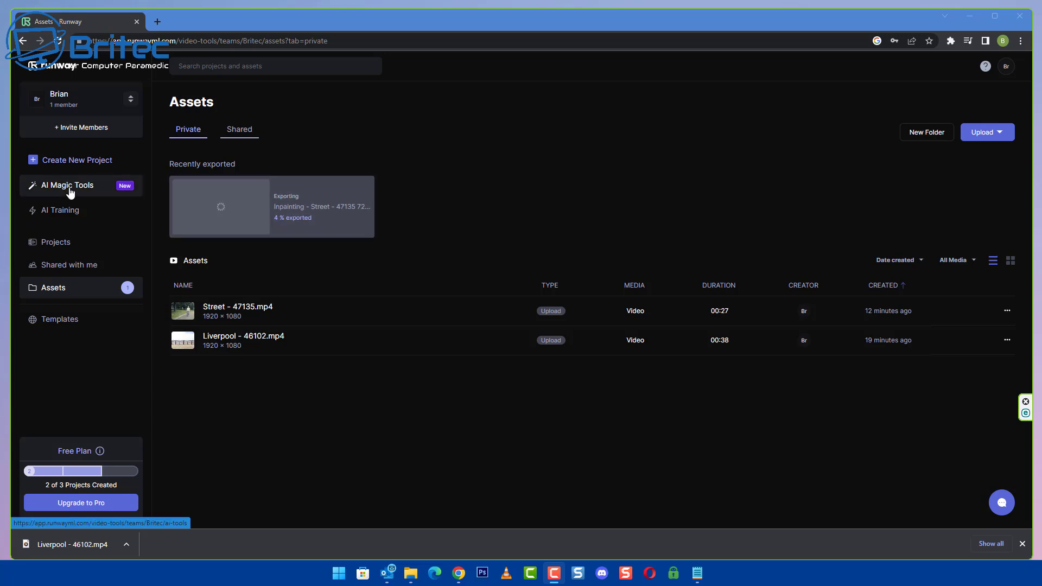
Step: Scroll through the full AI Magic Tools catalogue, then go to the Projects page
{"action": "left_click", "coordinate": [70, 192]}
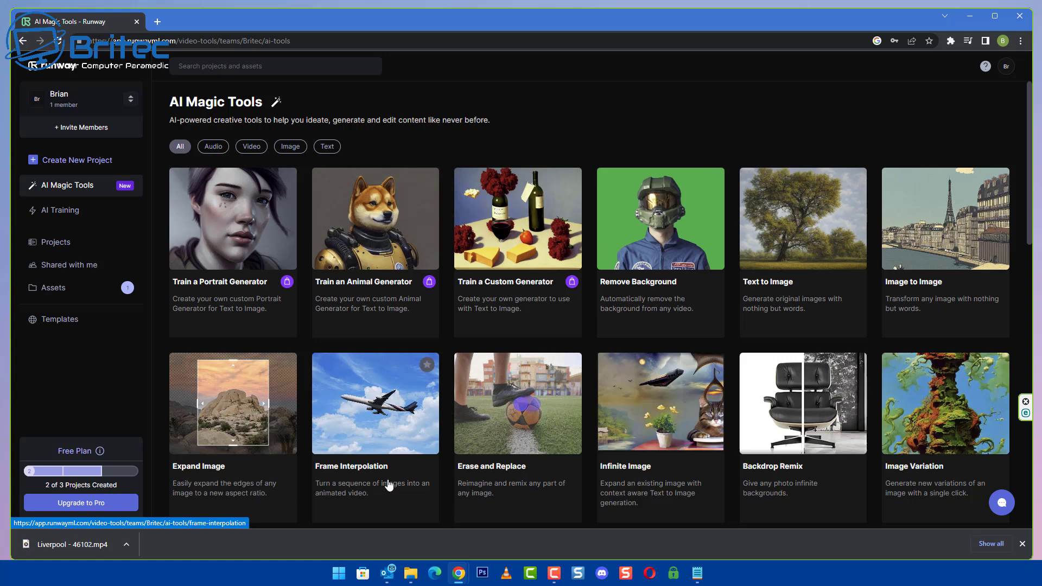
{"action": "scroll", "coordinate": [326, 482], "scroll_direction": "down", "scroll_amount": 1}
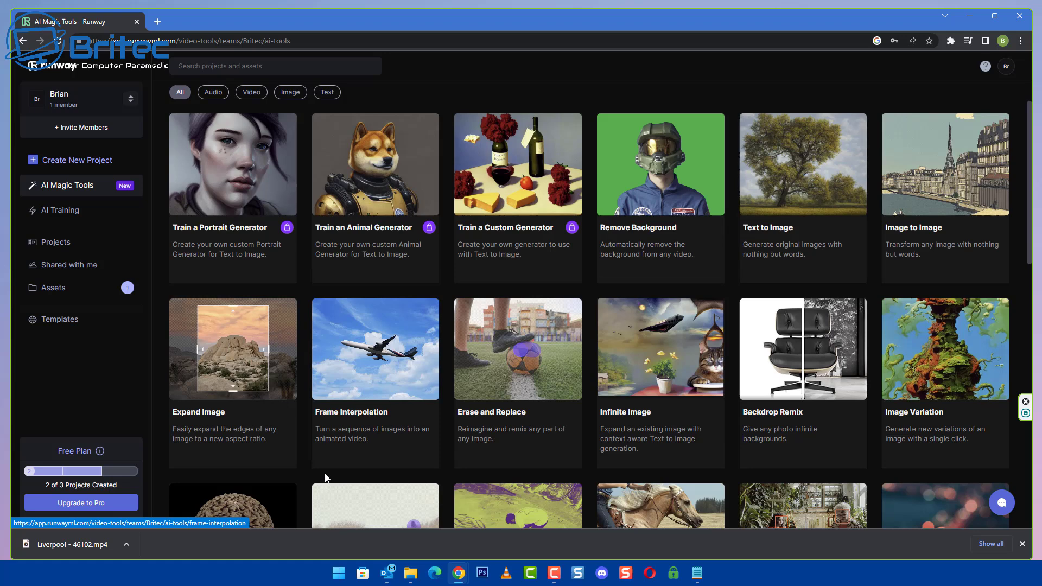
{"action": "scroll", "coordinate": [326, 482], "scroll_direction": "down", "scroll_amount": 2}
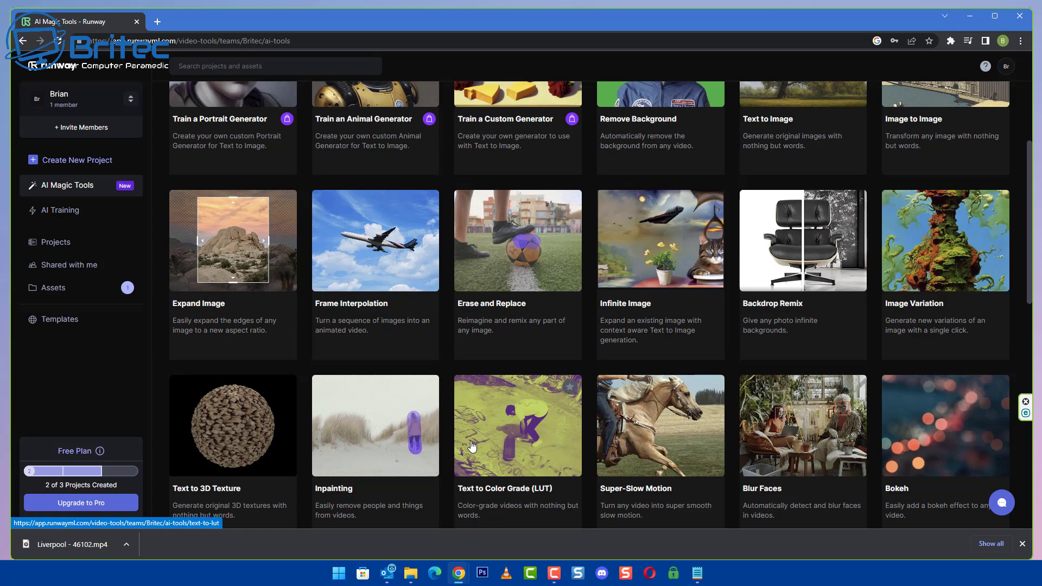
{"action": "scroll", "coordinate": [516, 442], "scroll_direction": "down", "scroll_amount": 2}
{"action": "scroll", "coordinate": [451, 438], "scroll_direction": "down", "scroll_amount": 4}
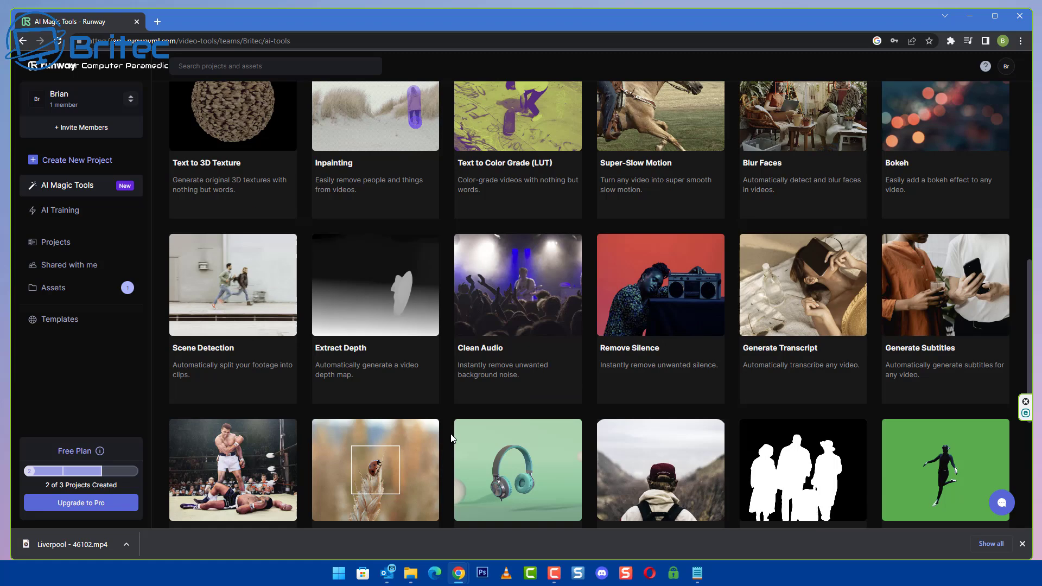
{"action": "scroll", "coordinate": [450, 434], "scroll_direction": "down", "scroll_amount": 2}
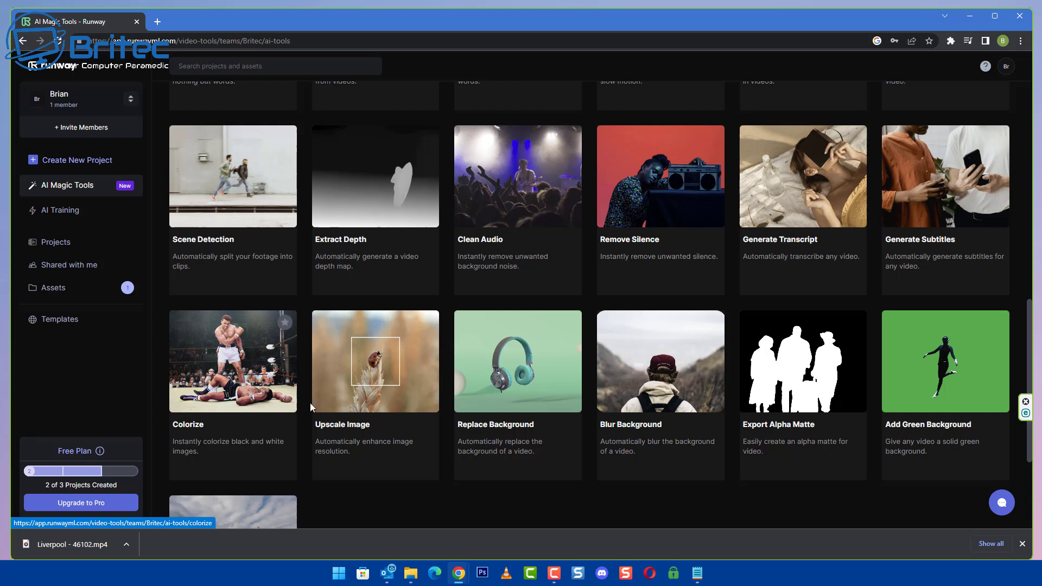
{"action": "scroll", "coordinate": [888, 403], "scroll_direction": "down", "scroll_amount": 3}
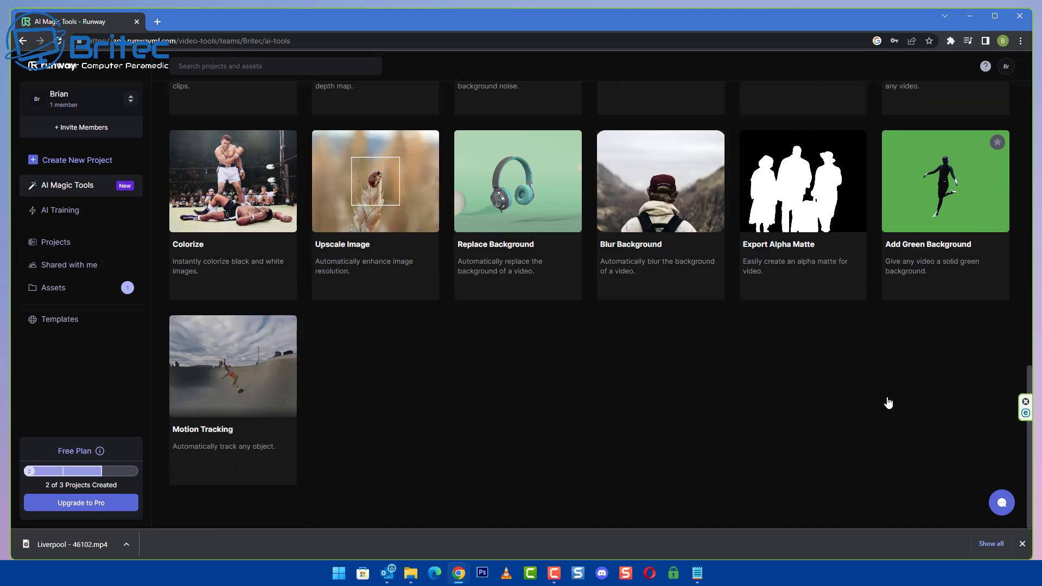
{"action": "scroll", "coordinate": [888, 402], "scroll_direction": "up", "scroll_amount": 5}
{"action": "scroll", "coordinate": [887, 399], "scroll_direction": "up", "scroll_amount": 6}
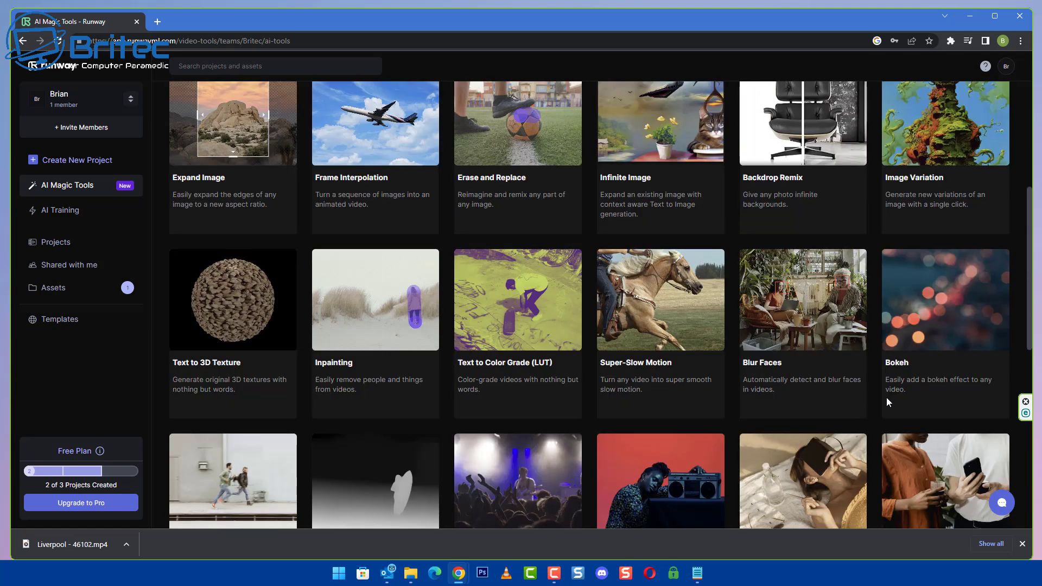
{"action": "left_click", "coordinate": [982, 105]}
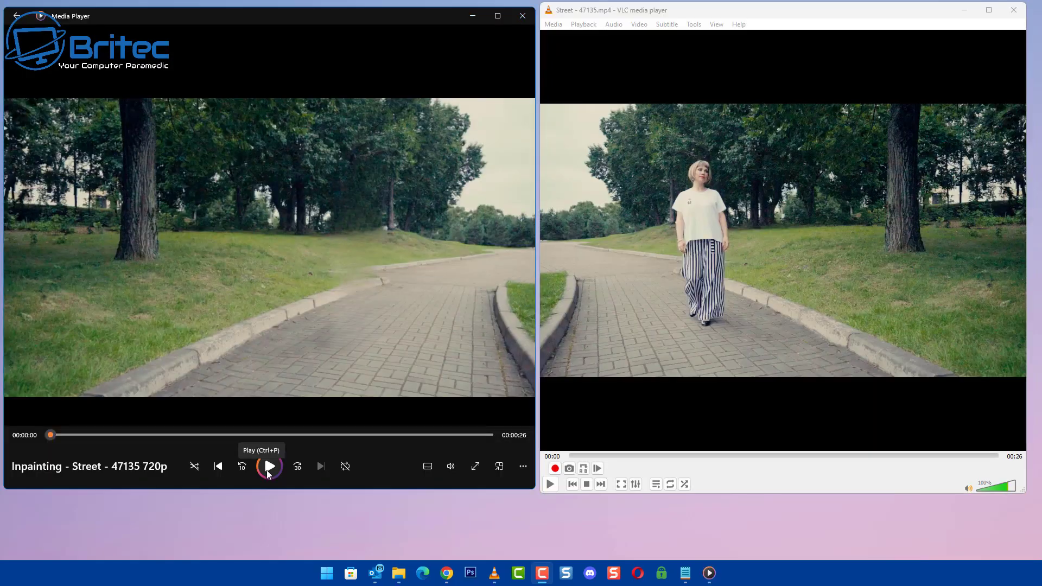
Step: Play the inpainted clip in Media Player and the original street clip in VLC side by side
{"action": "left_click", "coordinate": [268, 474]}
{"action": "left_click", "coordinate": [549, 484]}
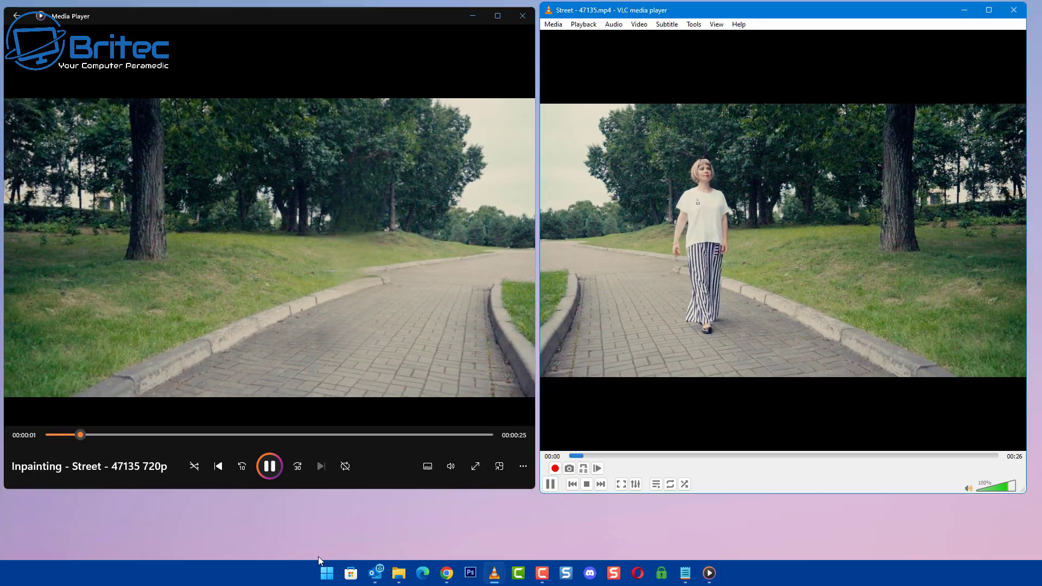